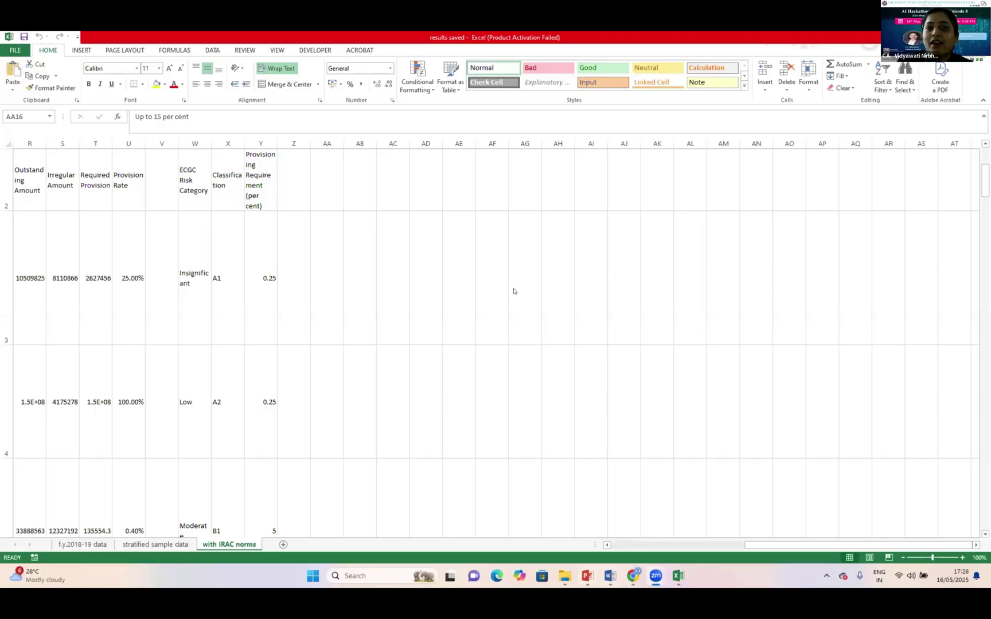
Start the audit deck slide show from the title slide and advance to the Problem statement slide.
key("alt+Tab")
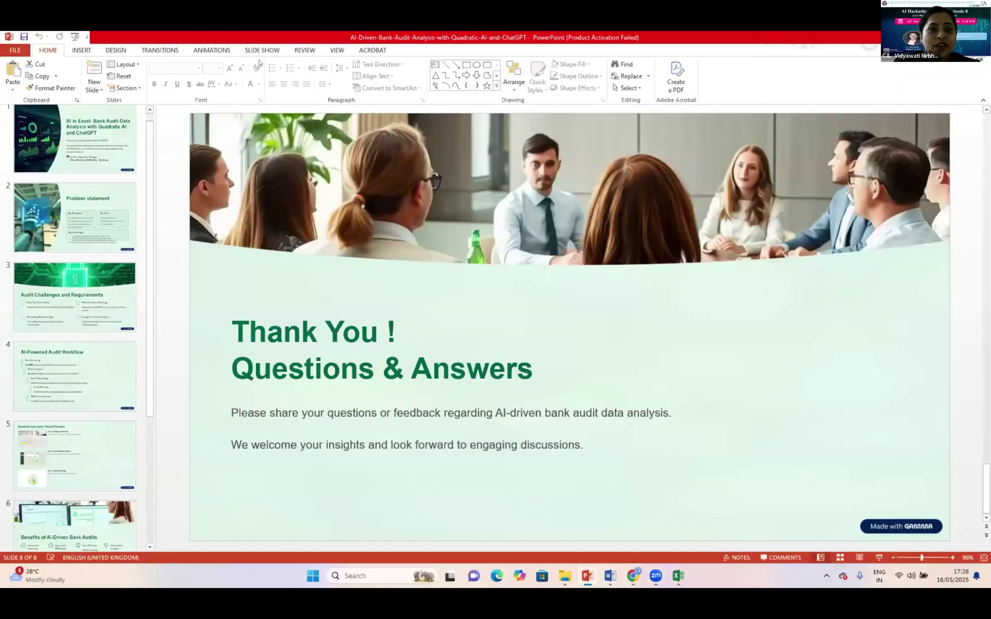
left_click(46, 109)
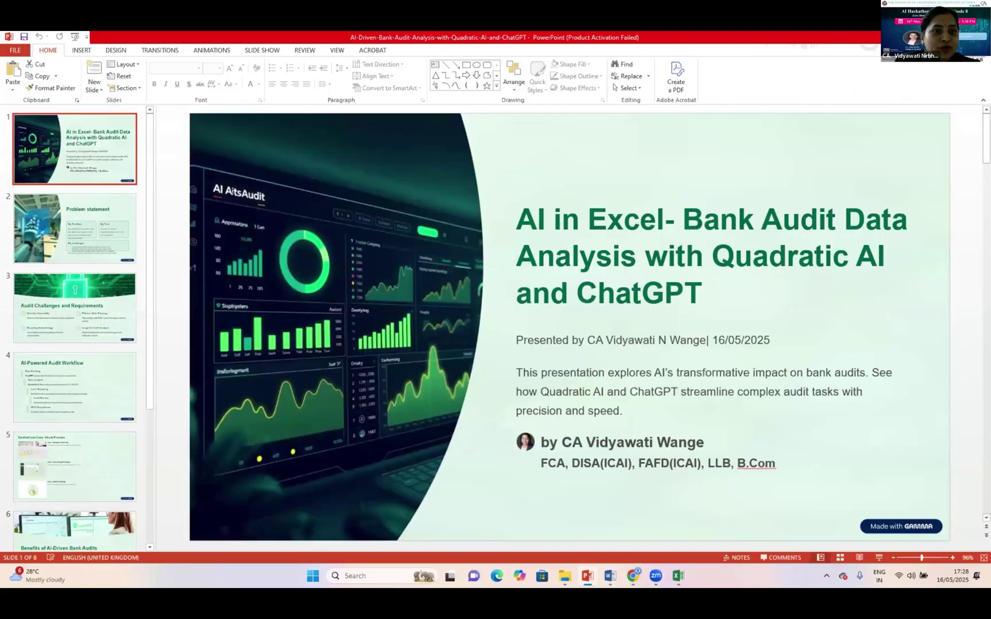
key("F5")
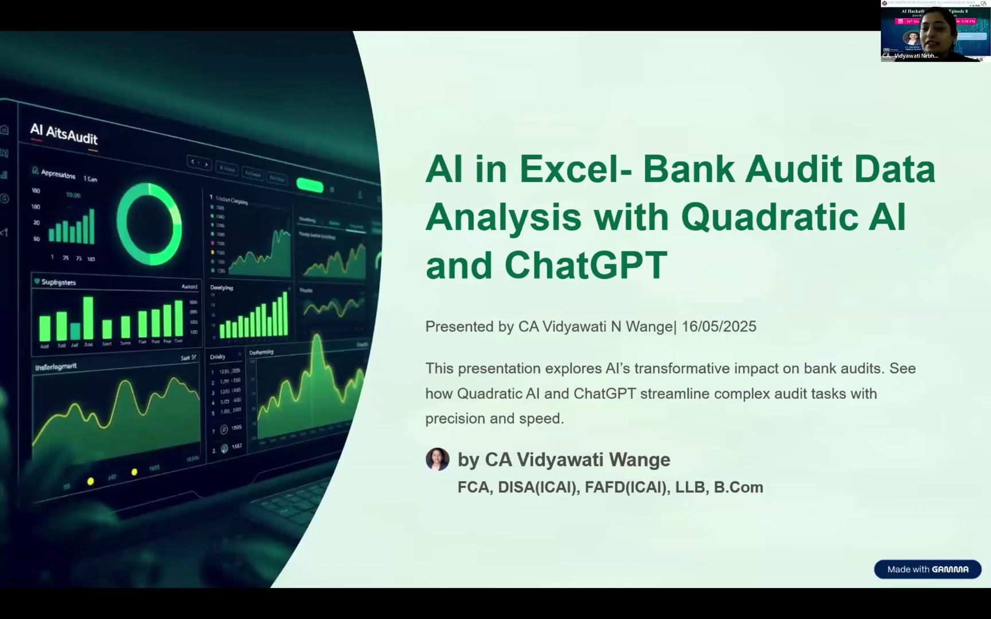
key("Right")
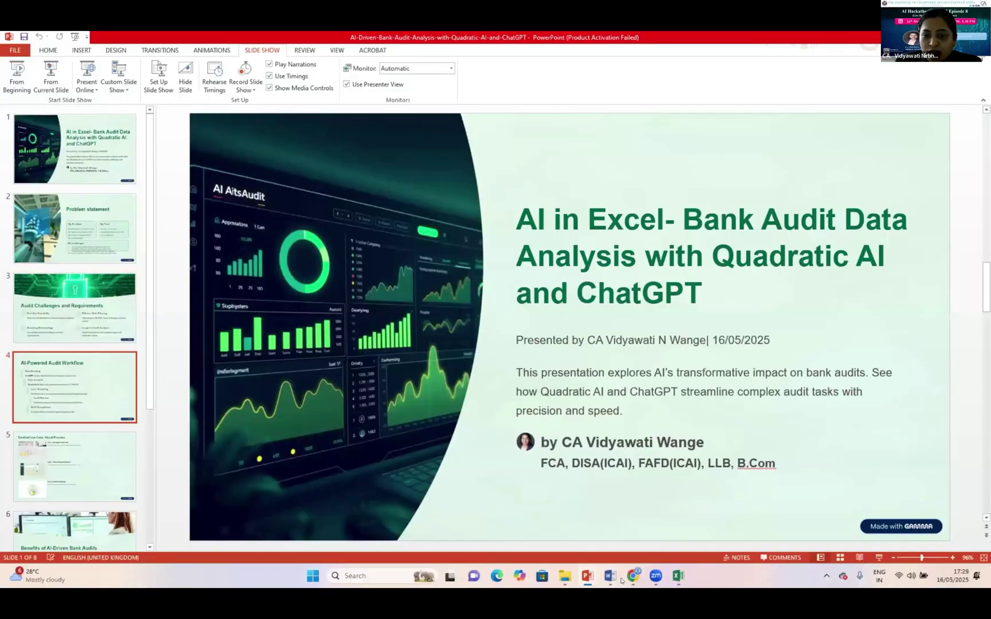
Switch to the browser and open the ChatGPT 'Protecting Sensitive Data' chat with its masking formulas.
mouse_move(631, 578)
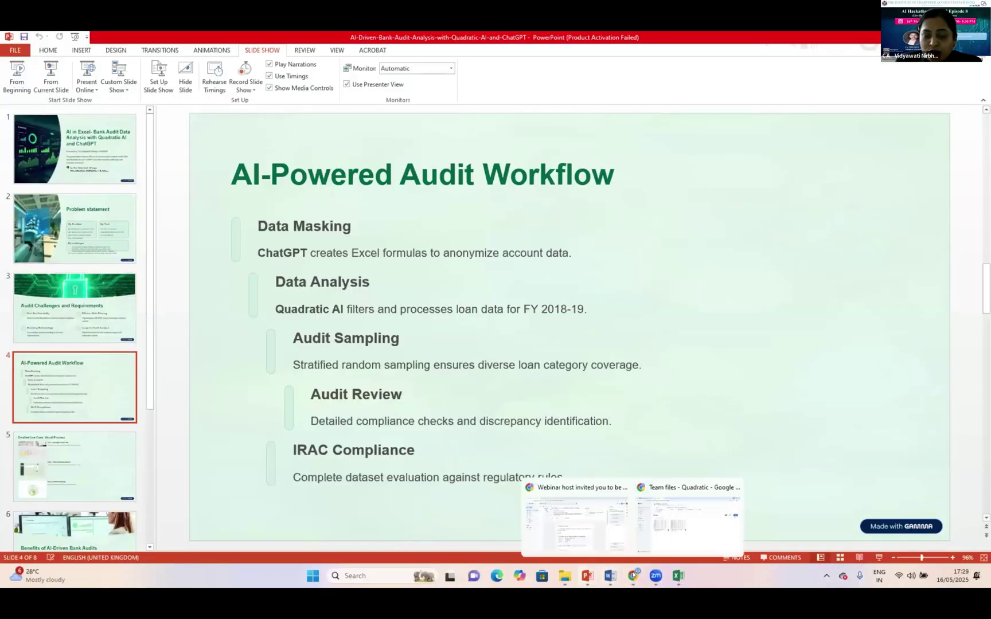
left_click(686, 547)
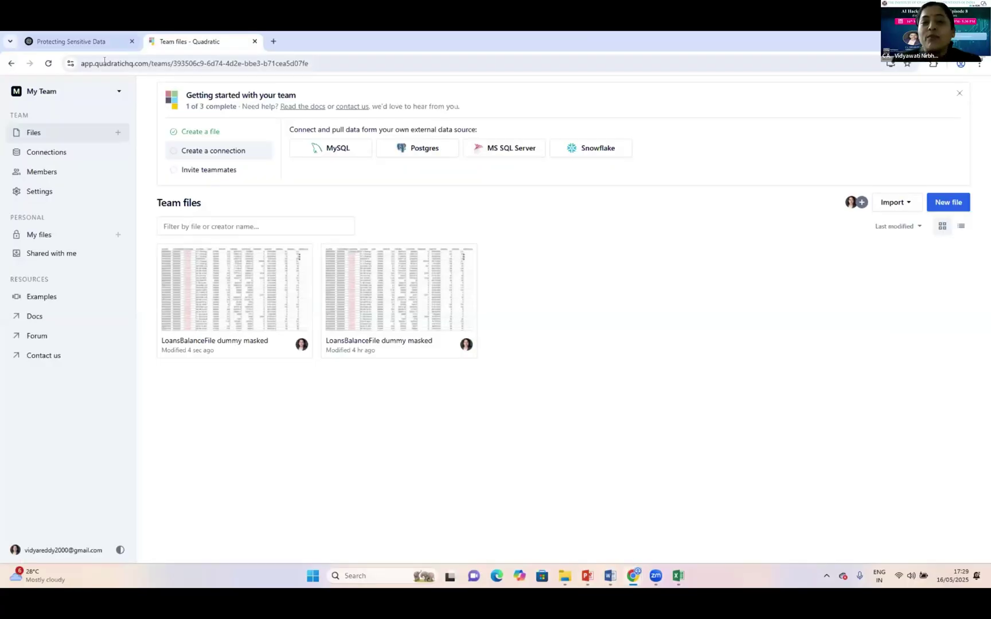
left_click(97, 41)
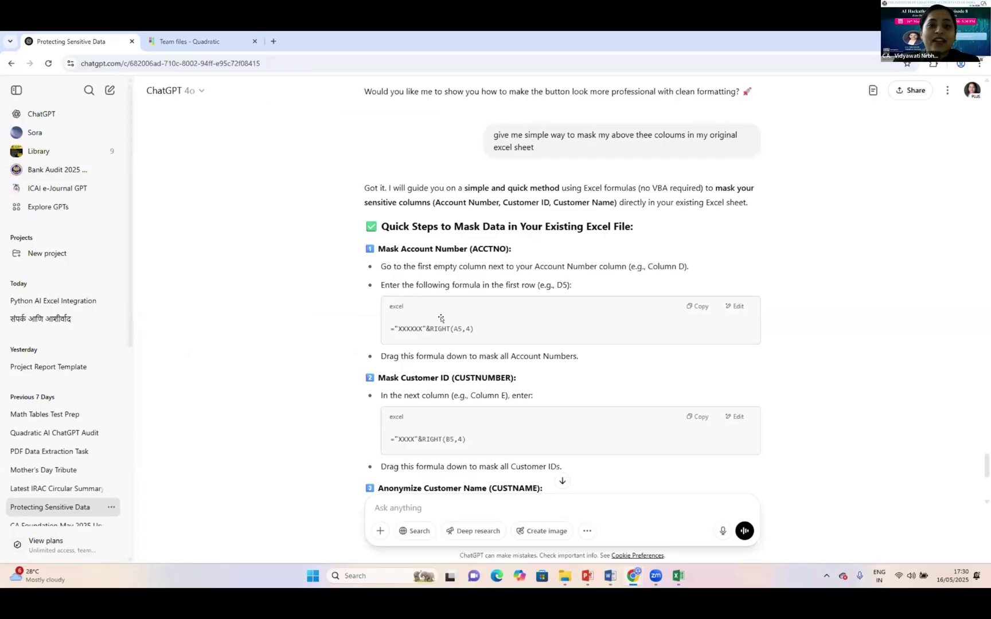
mouse_move(635, 578)
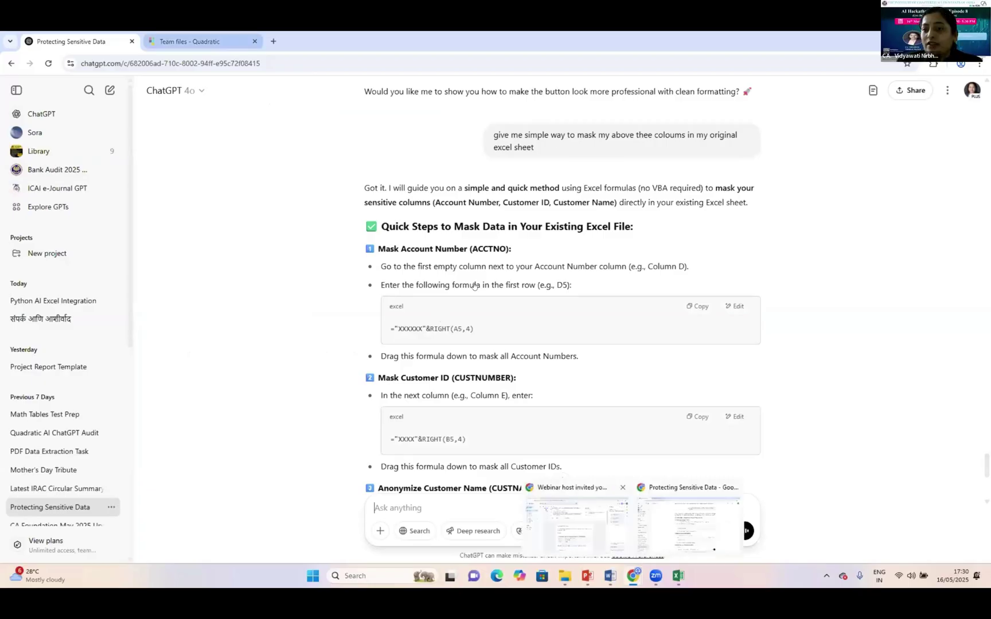
Open the 'LoansBalanceFile dummy masked' file from Quadratic's Team files.
key("ctrl+Tab")
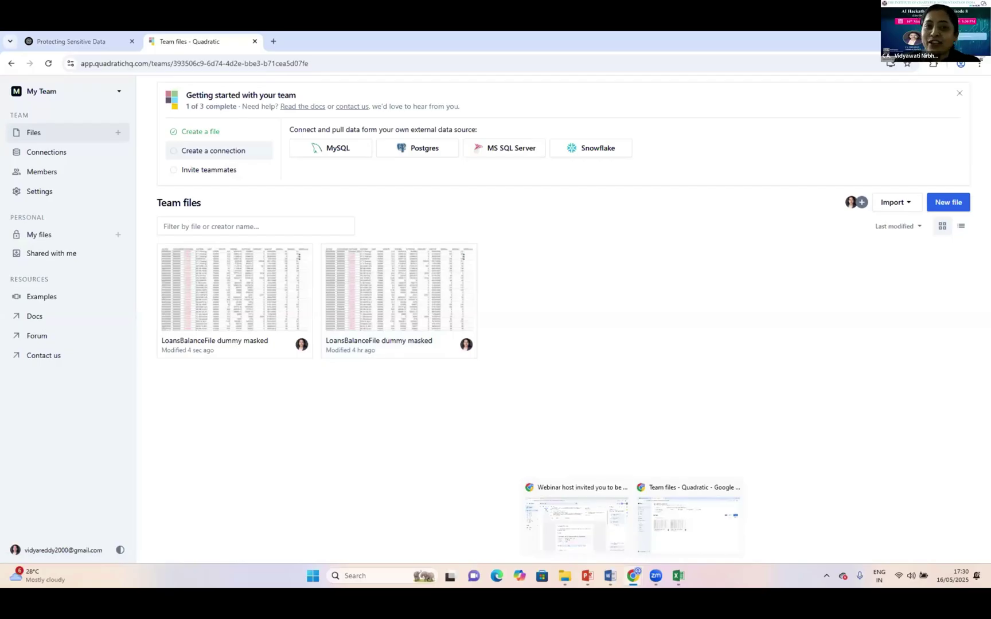
left_click(218, 273)
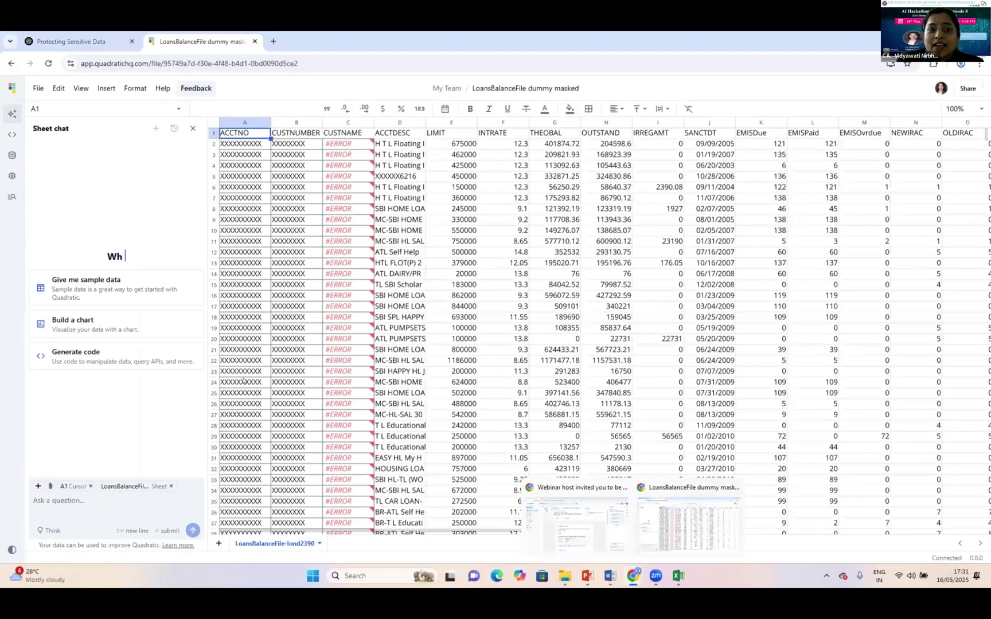
Glance at the FY 2018-19 filtering prompt in Word, then cycle back to the Quadratic sheet.
key("alt+Tab")
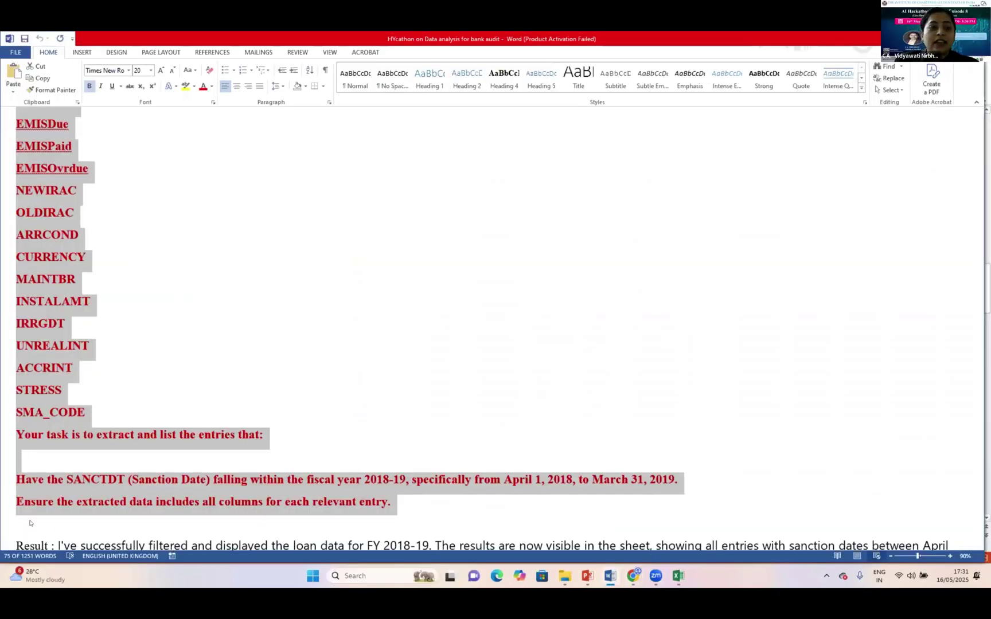
key("alt+Tab")
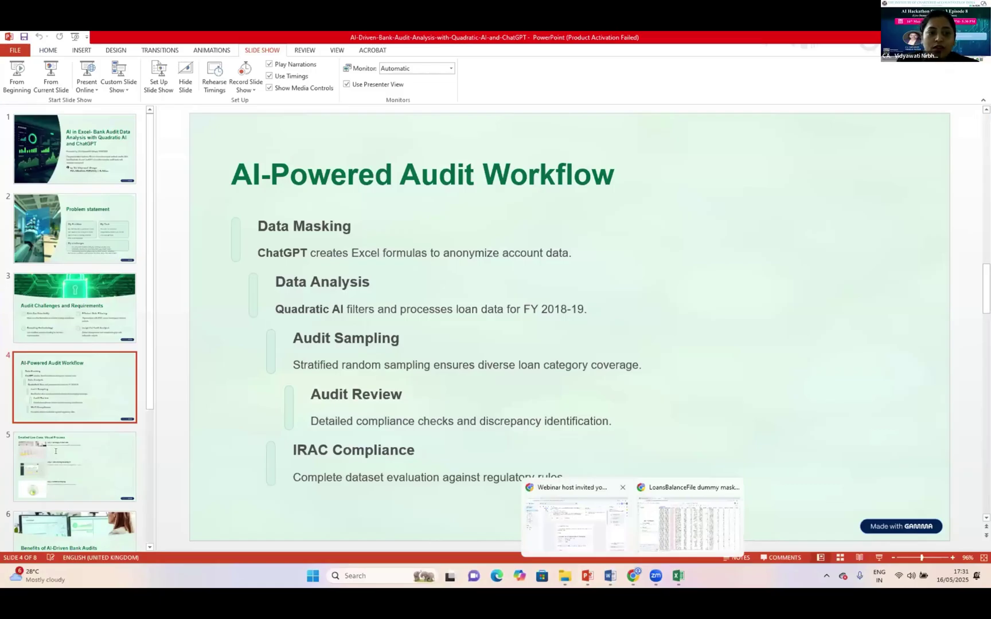
key("alt+Tab")
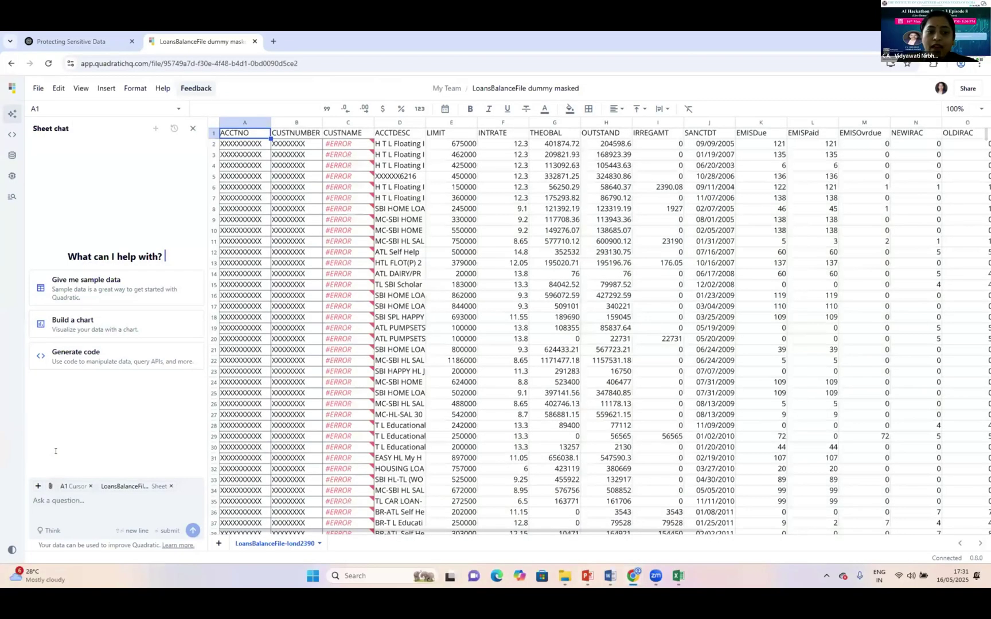
Submit the FY 2018-19 SANCTDT filtering prompt to Sheet chat, generating the Python1 loan table.
left_click(190, 531)
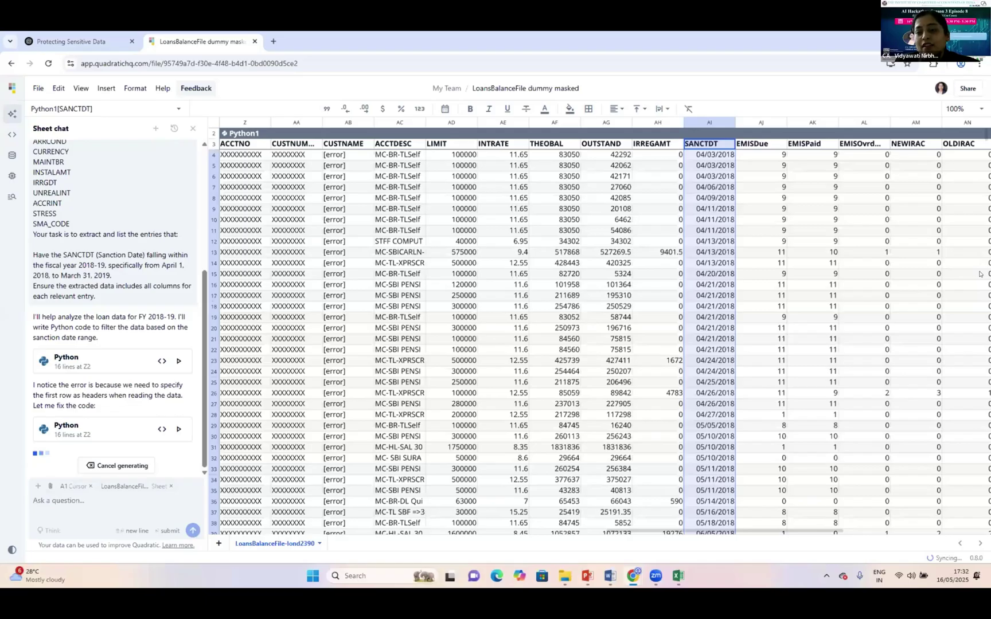
Copy the Step 3 stratified audit-sampling prompt from Word and return to Quadratic.
key("alt+Tab")
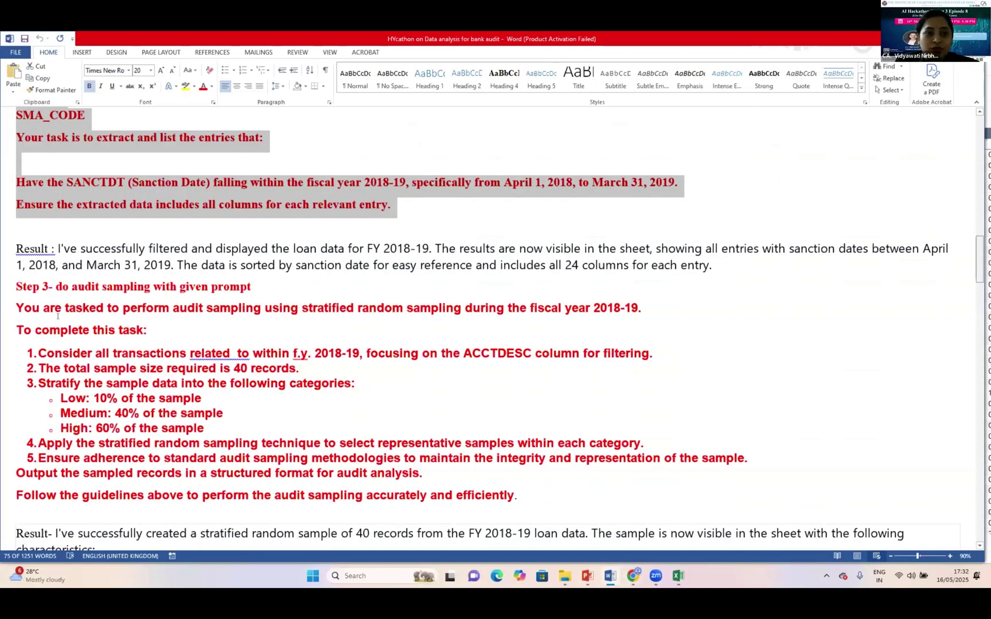
scroll(58, 316, "down", 1)
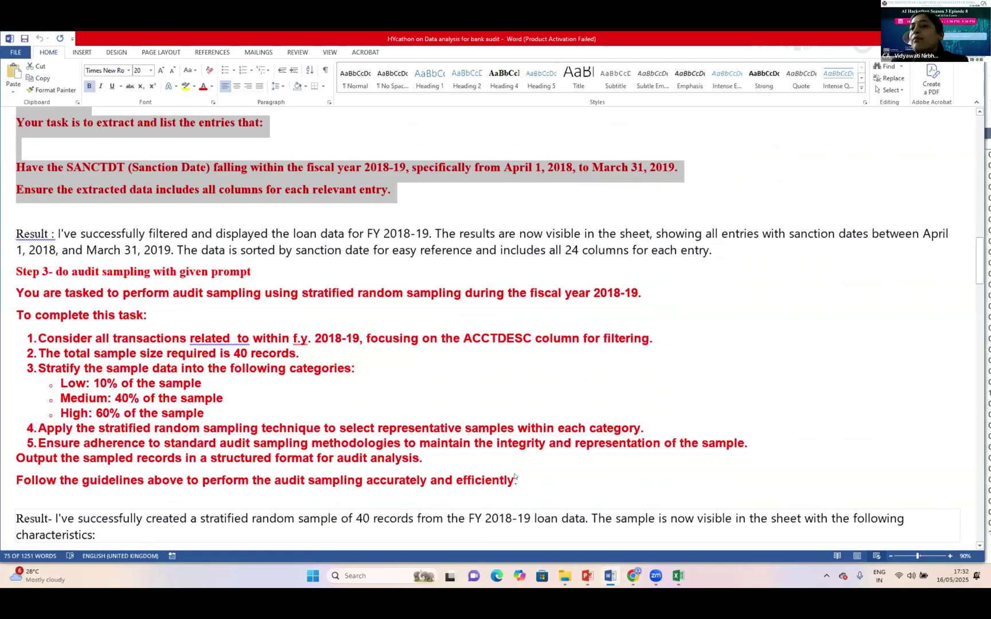
left_click_drag(16, 292, 644, 429)
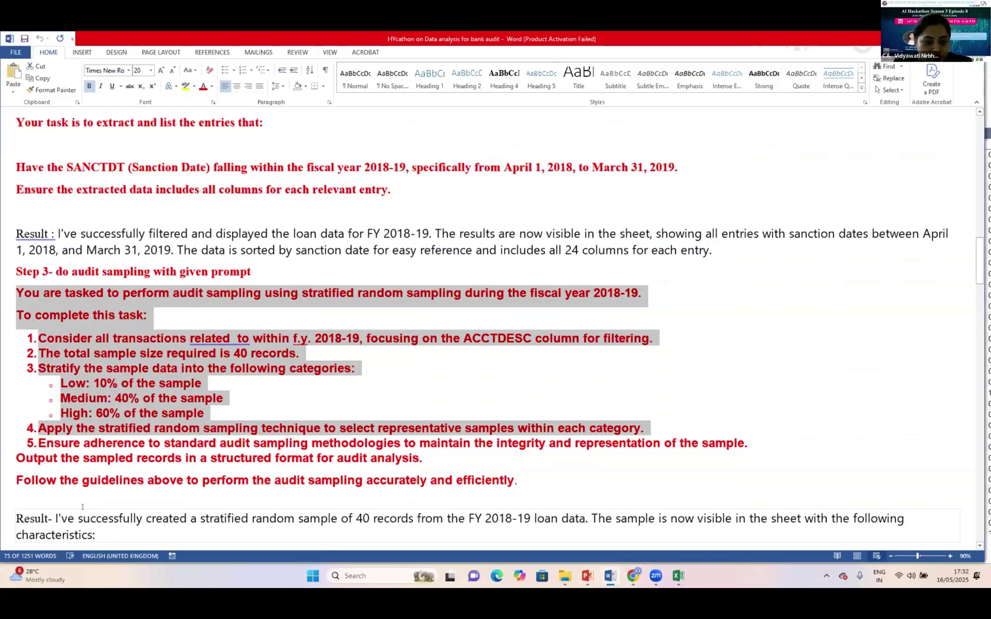
key("alt+Tab")
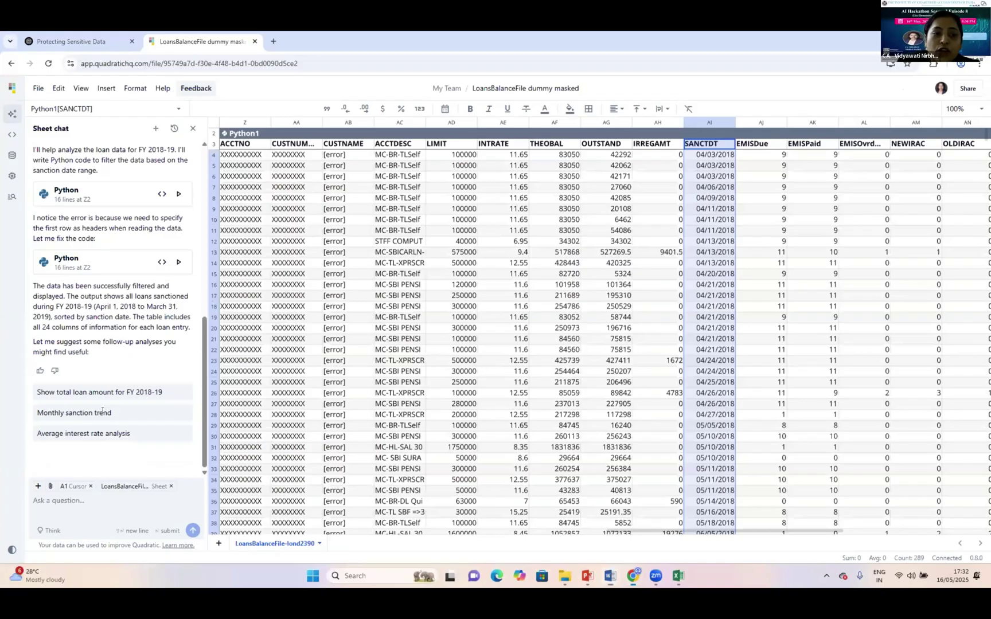
Paste and submit the 40-record stratified sampling prompt in Sheet chat, then go to Word.
key("ctrl+v")
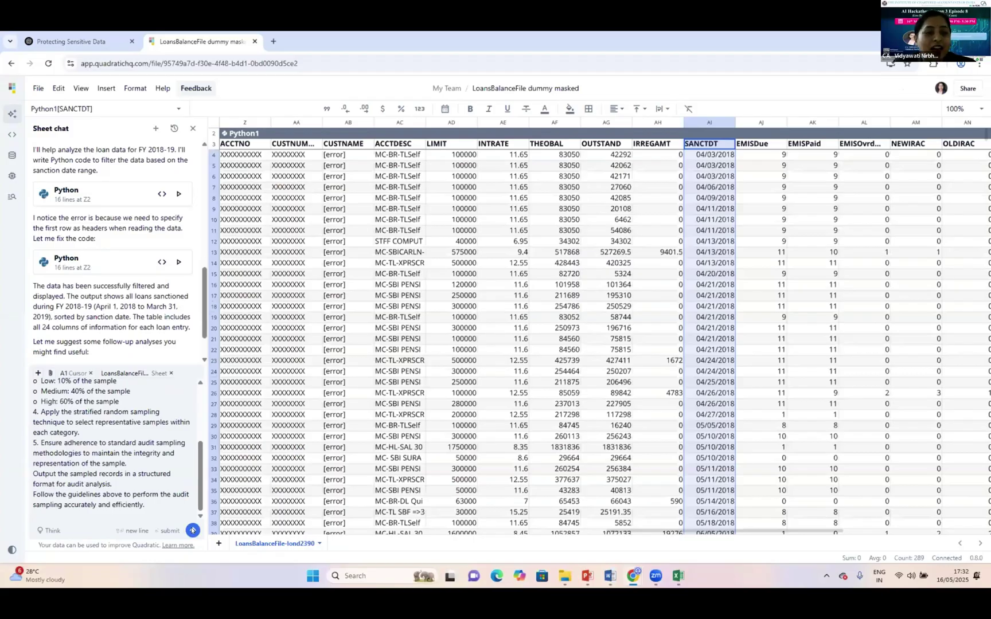
left_click(192, 530)
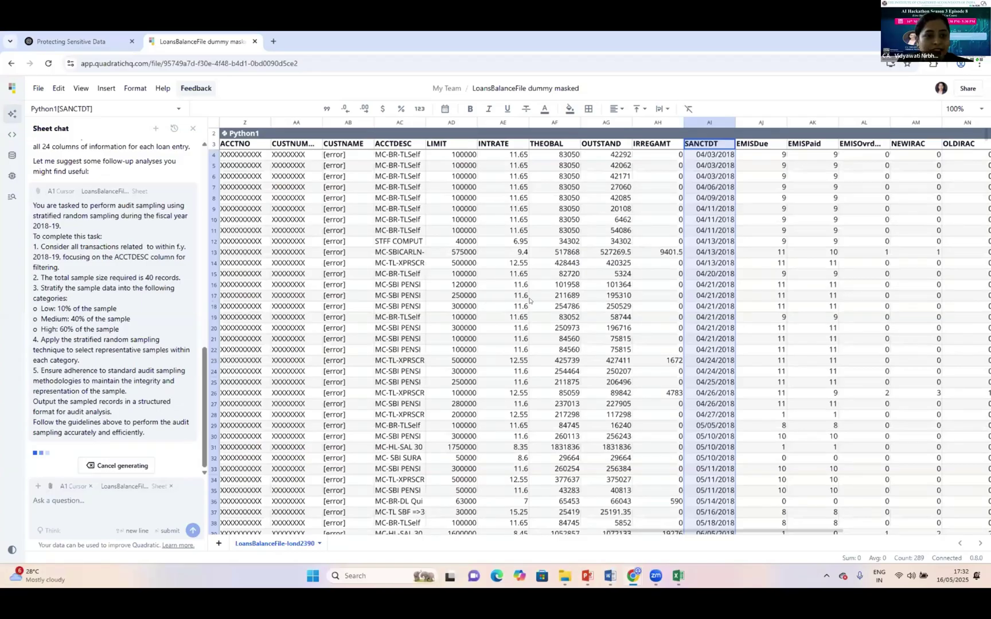
key("alt+Tab")
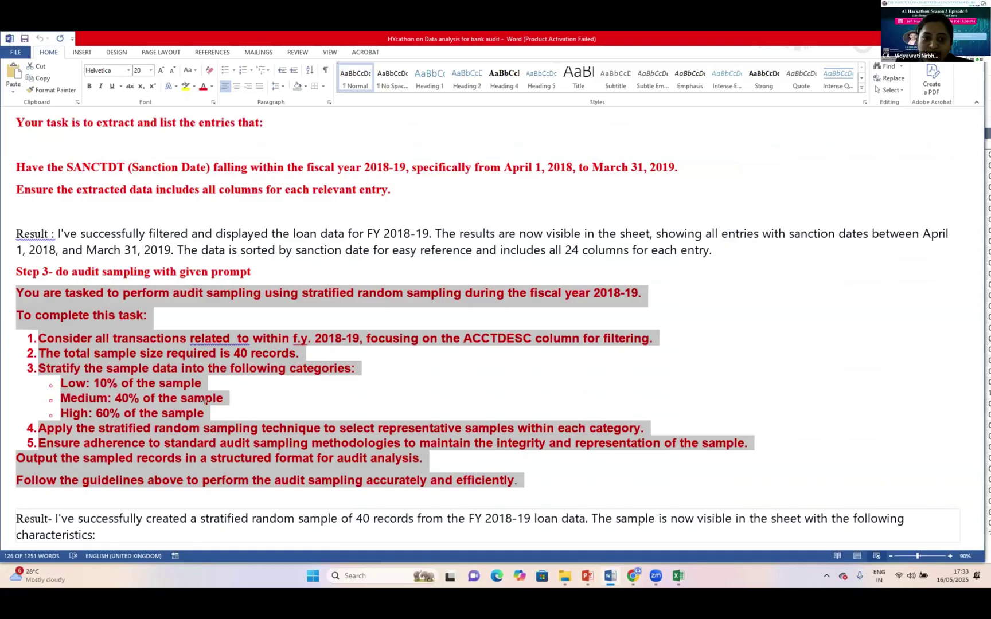
Return to Quadratic to view the Python2 table of Low, Medium and High strata loans.
key("alt+Tab")
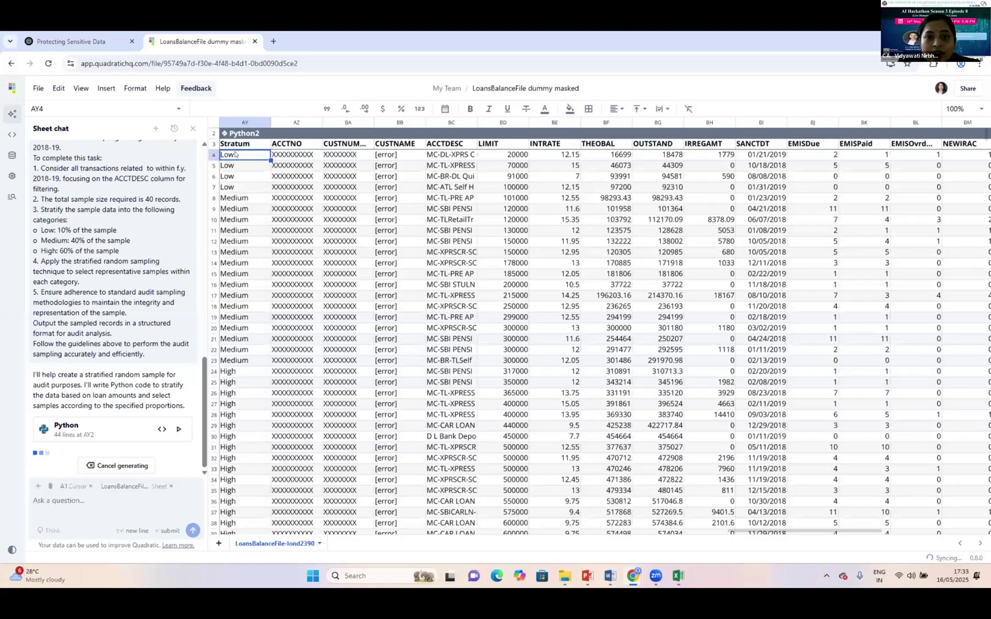
Inspect the LIMIT value 20000 in cell BD4, then switch to the Word sampling notes.
left_click(499, 154)
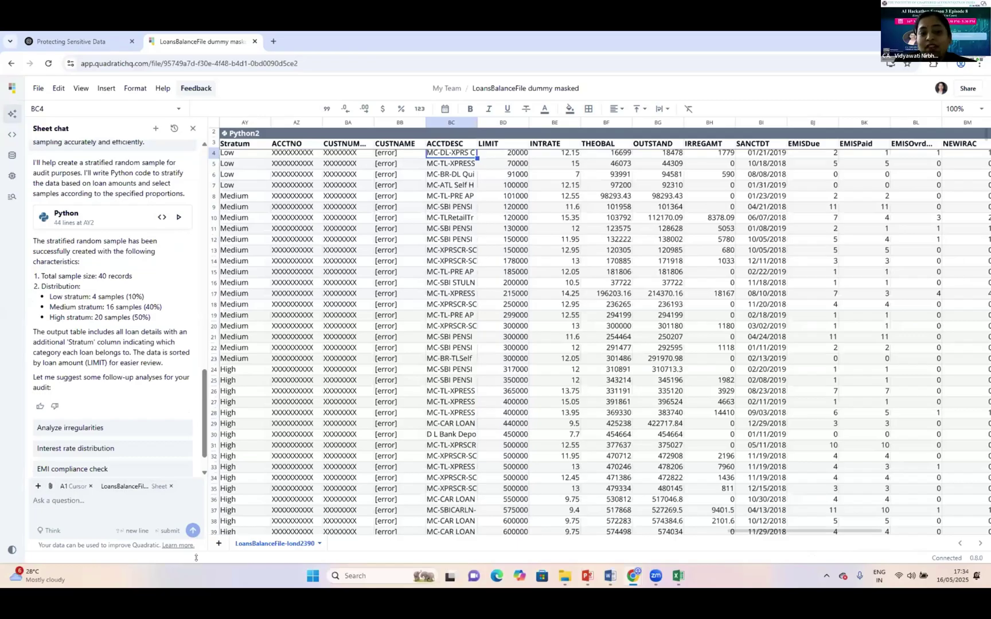
key("alt+Tab")
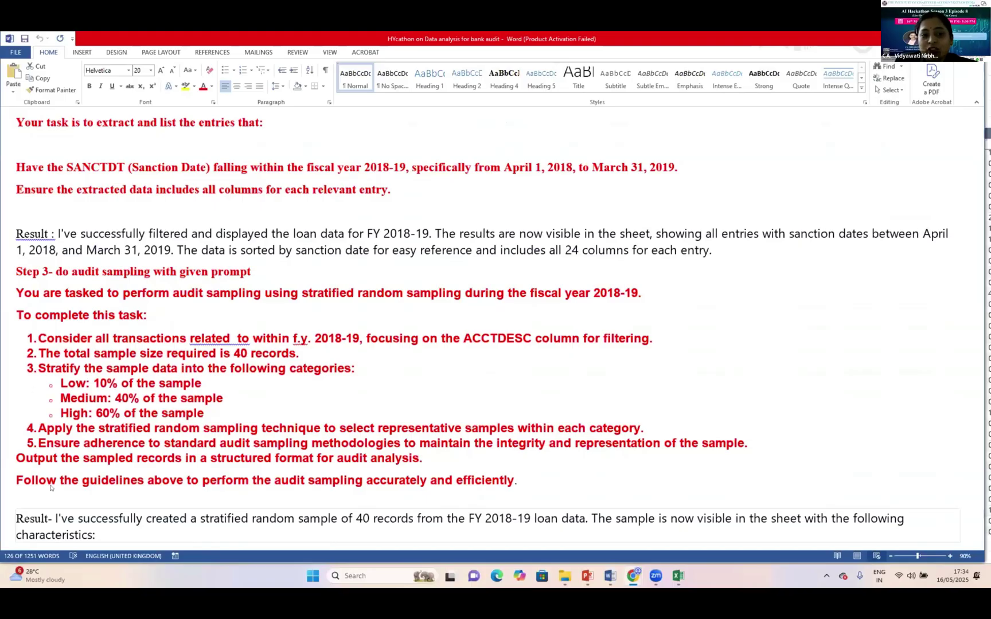
Back in Quadratic, browse from the AI folder into the folder holding the RBI IRAC circular.
key("alt+Tab")
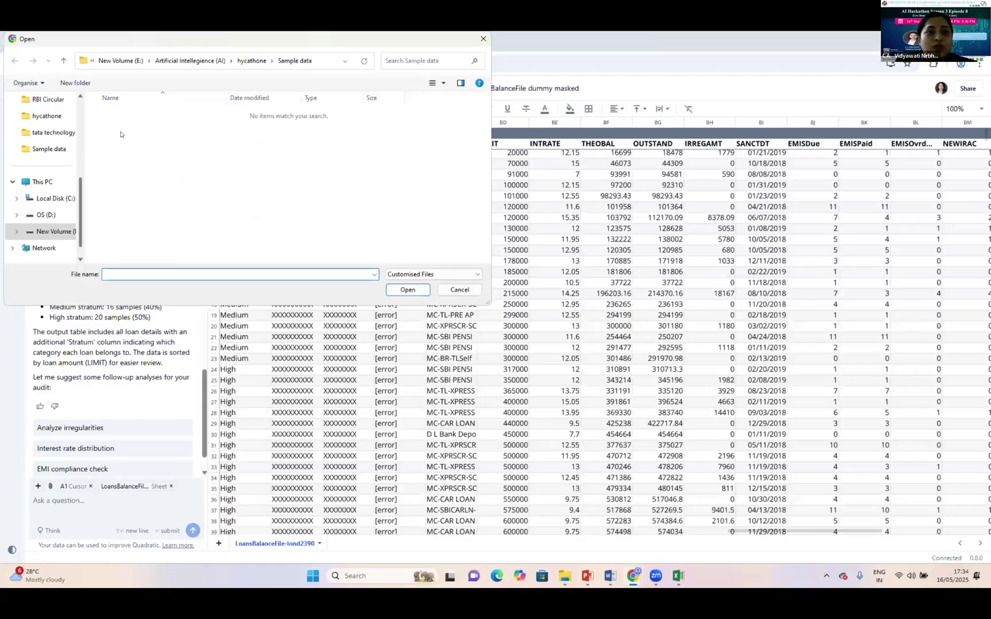
key("alt+Up")
key("alt+Up")
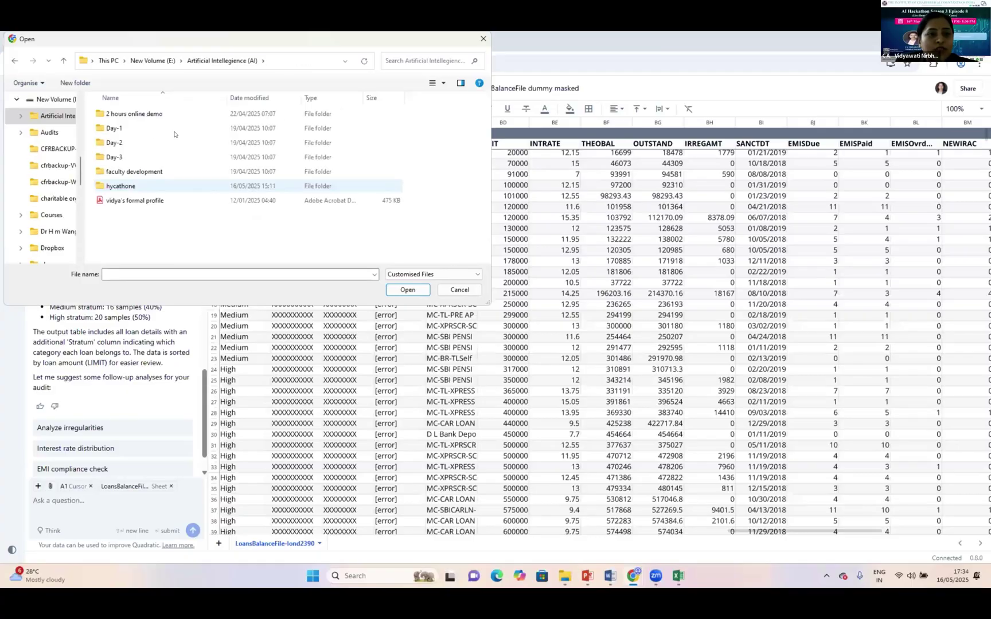
left_click(398, 286)
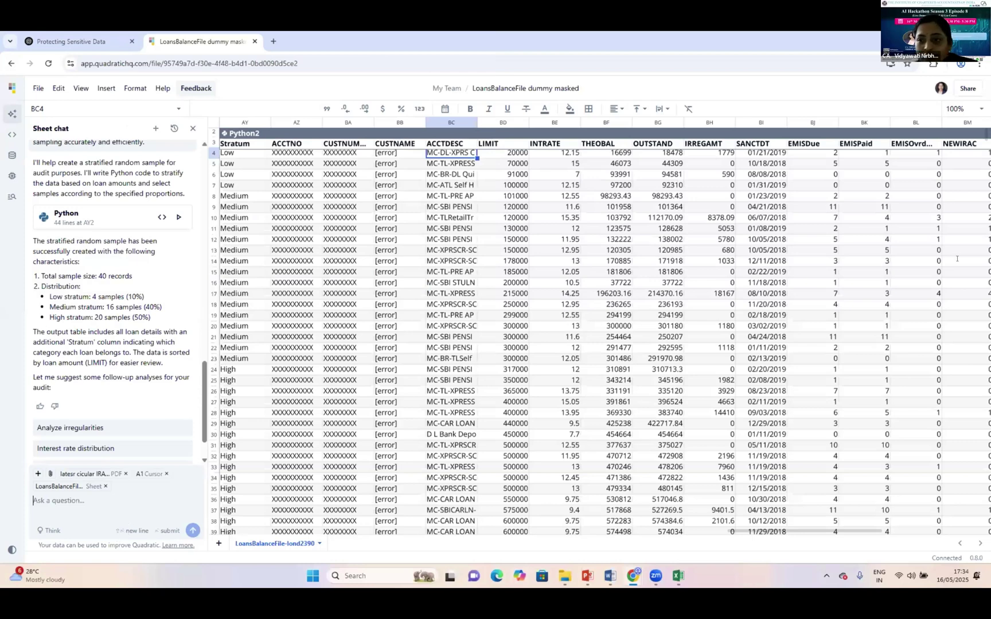
Copy the full Step 5 IRAC compliance prompt, 'As a seasoned…' through '…actionable.', from Word.
key("alt+Tab")
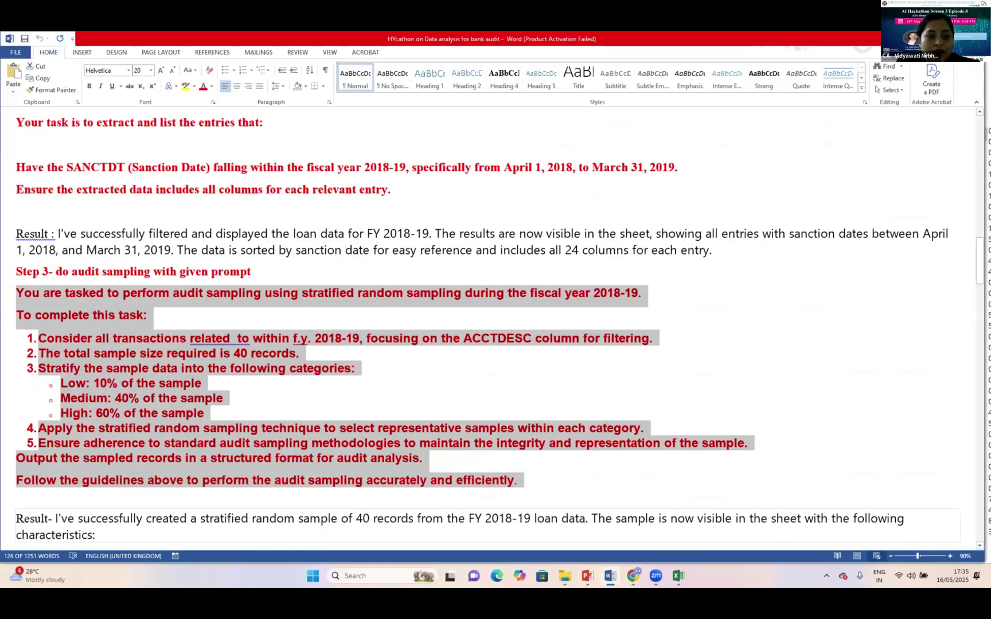
scroll(86, 354, "down", 10)
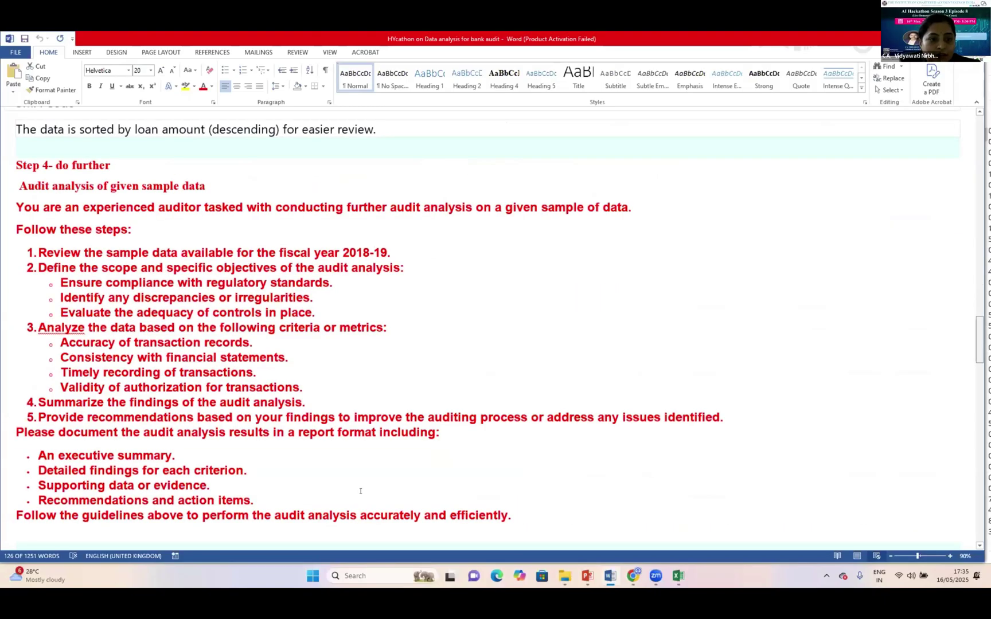
scroll(367, 516, "down", 8)
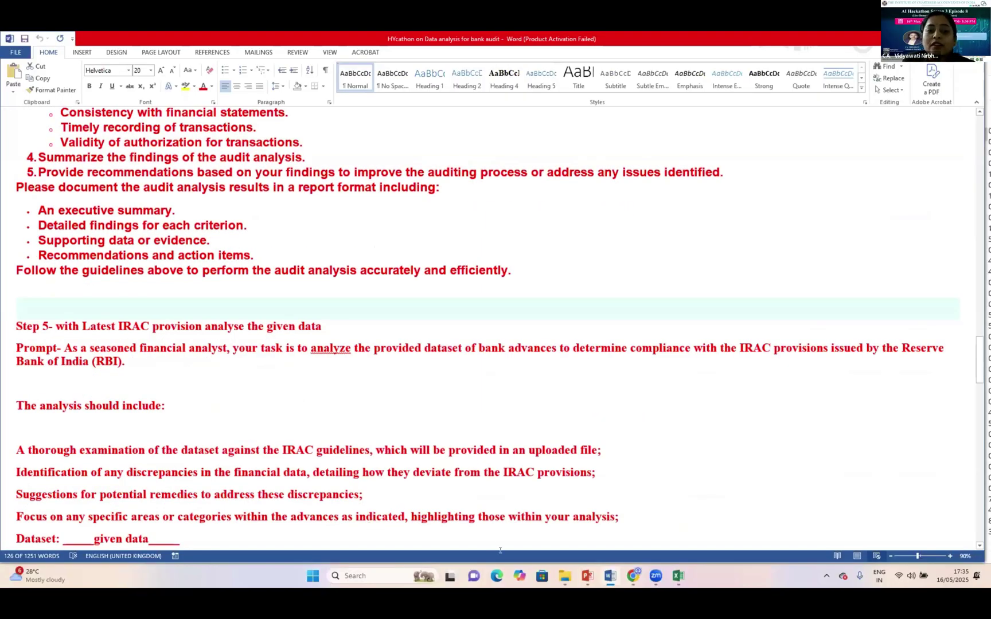
left_click_drag(64, 348, 405, 517)
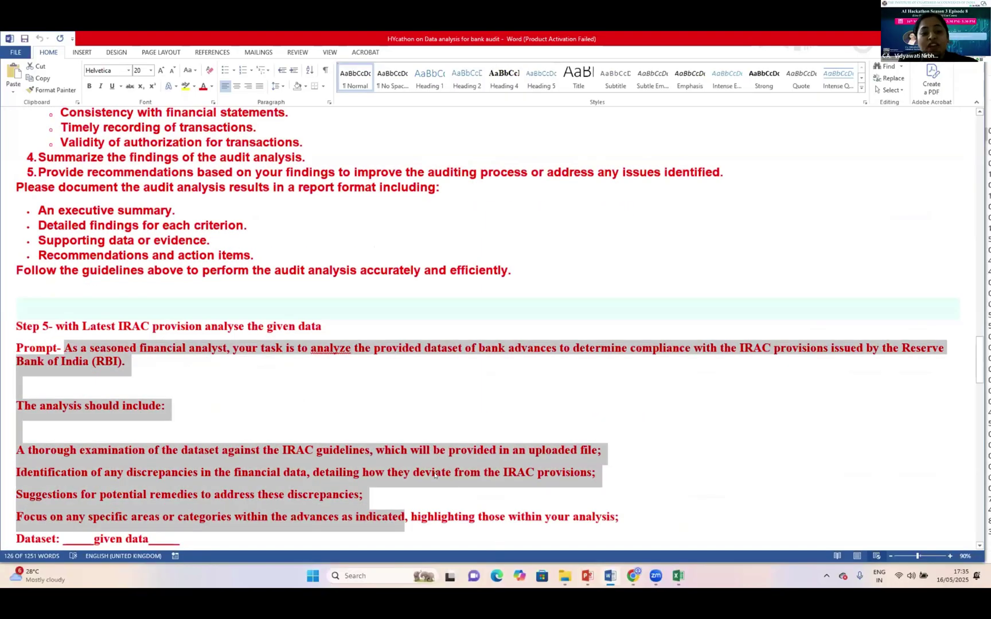
scroll(434, 474, "down", 5)
left_click(435, 473, "shift")
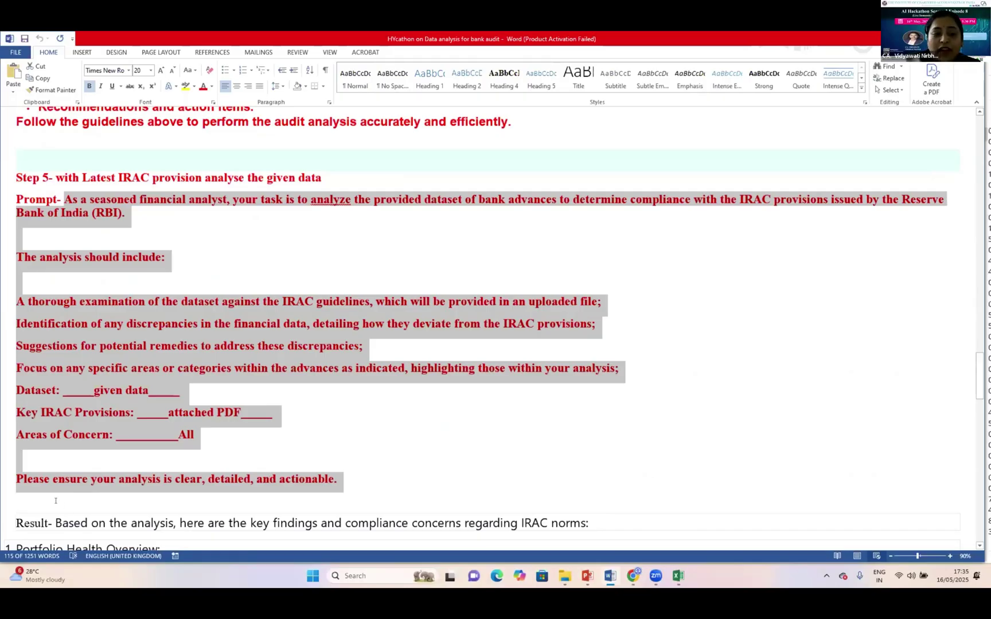
key("alt+Tab")
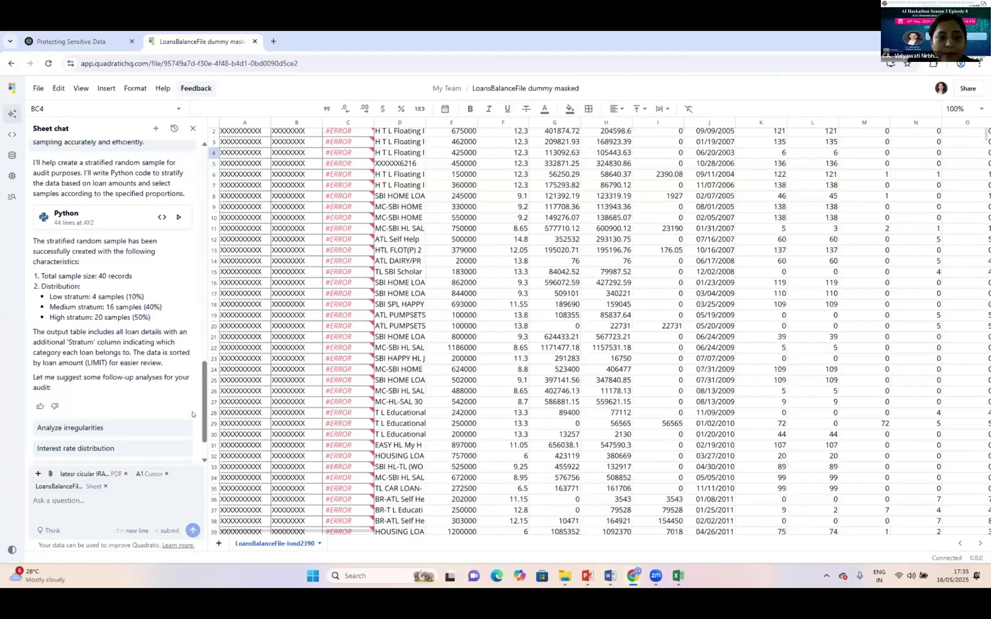
Paste the Step 5 IRAC compliance prompt into the Sheet chat and submit it.
key("ctrl+v")
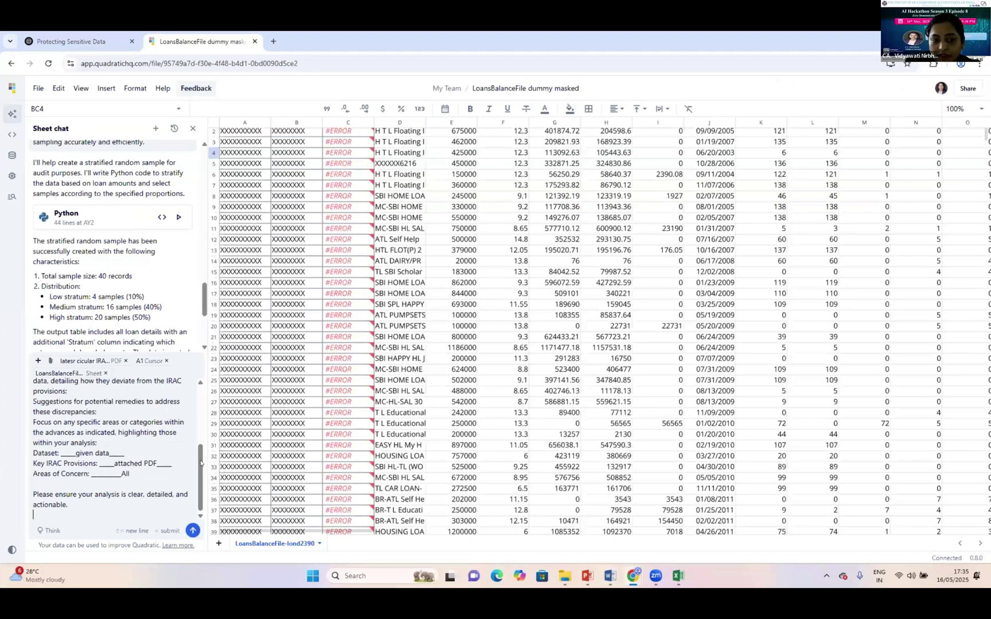
scroll(189, 493, "up", 5)
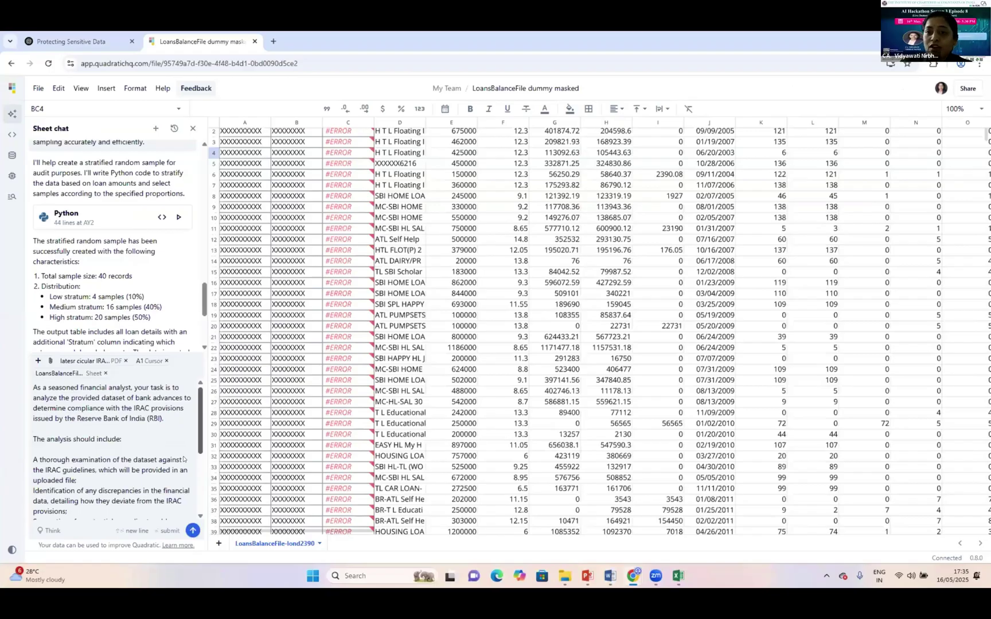
scroll(184, 459, "down", 5)
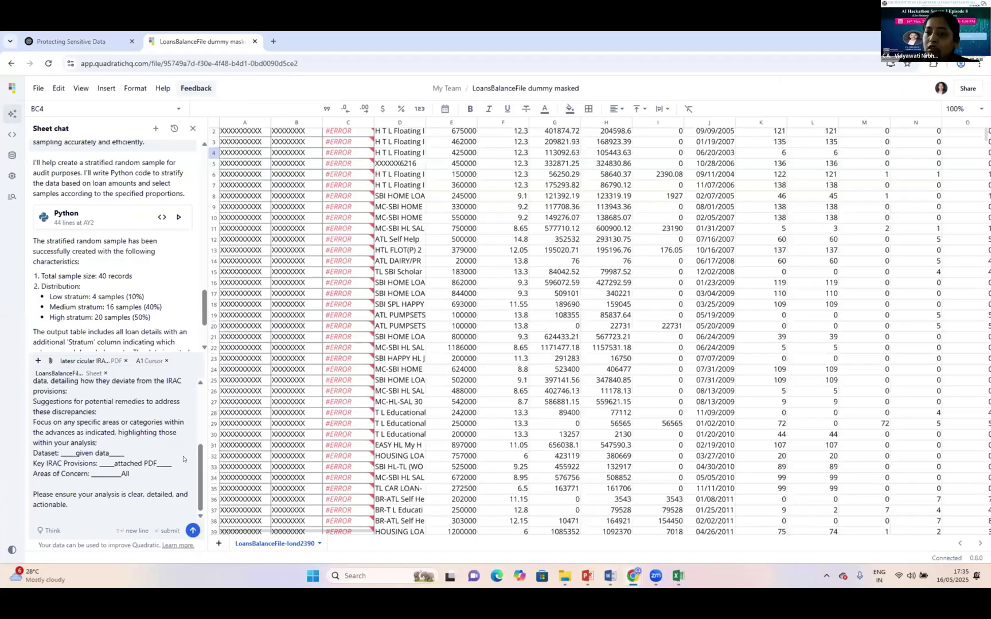
key("Return")
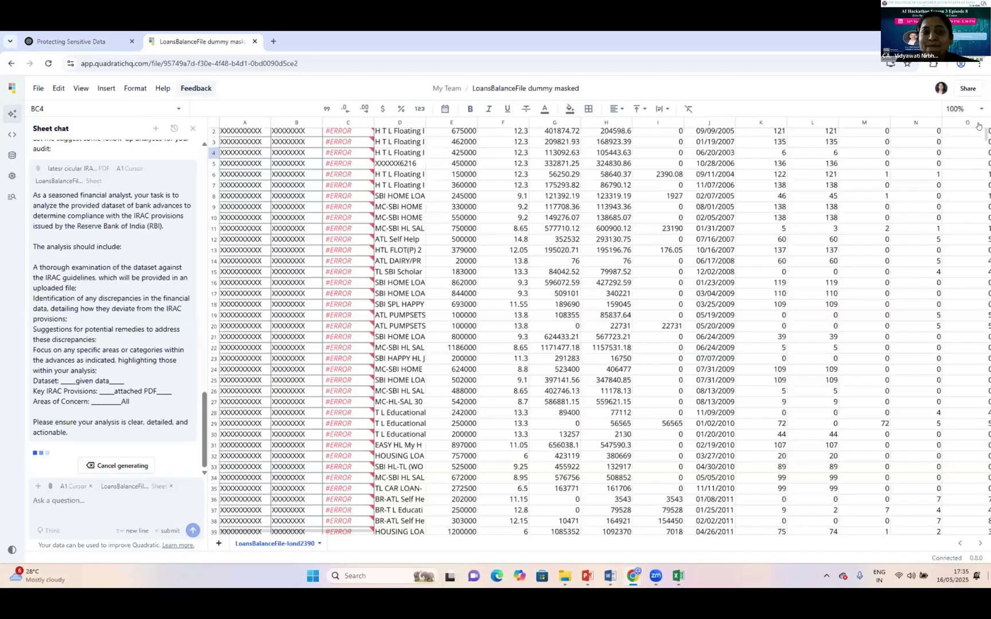
Let the AI start importing the IRAC circular PDF, then go back to Team files.
scroll(978, 126, "down", 10)
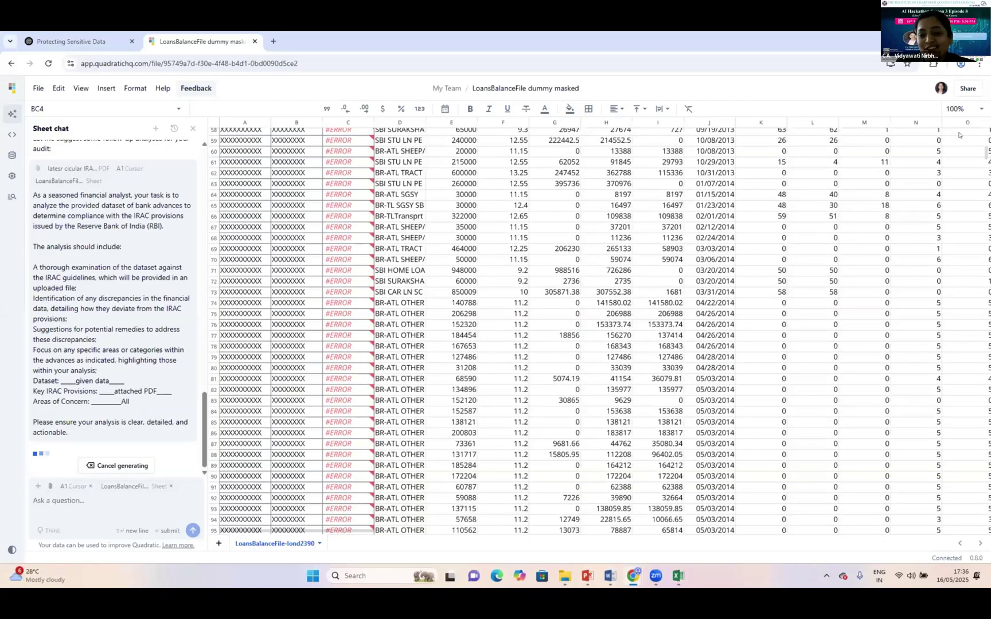
scroll(958, 134, "up", 10)
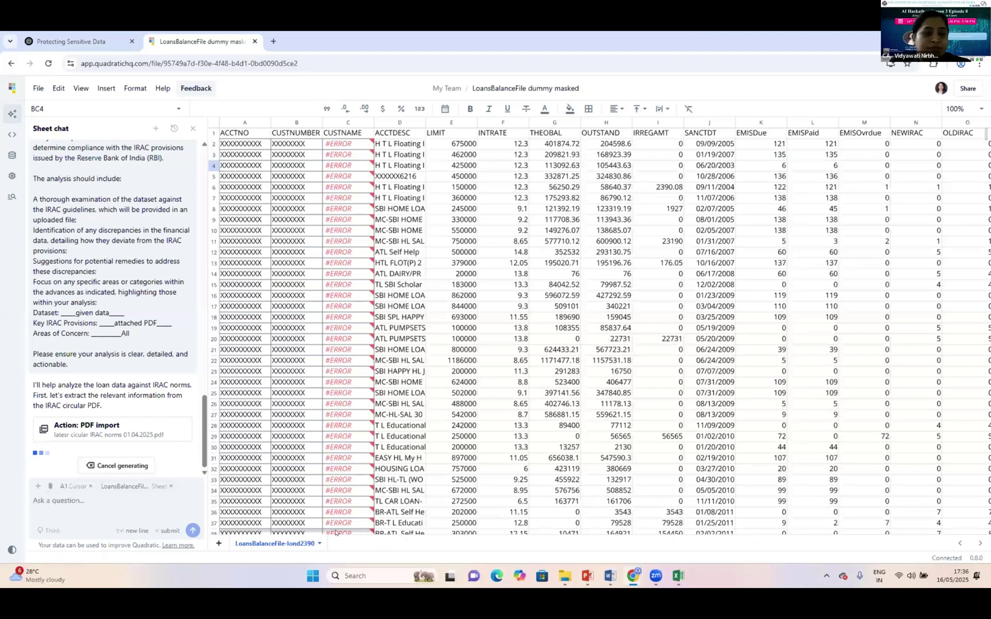
scroll(223, 525, "right", 15)
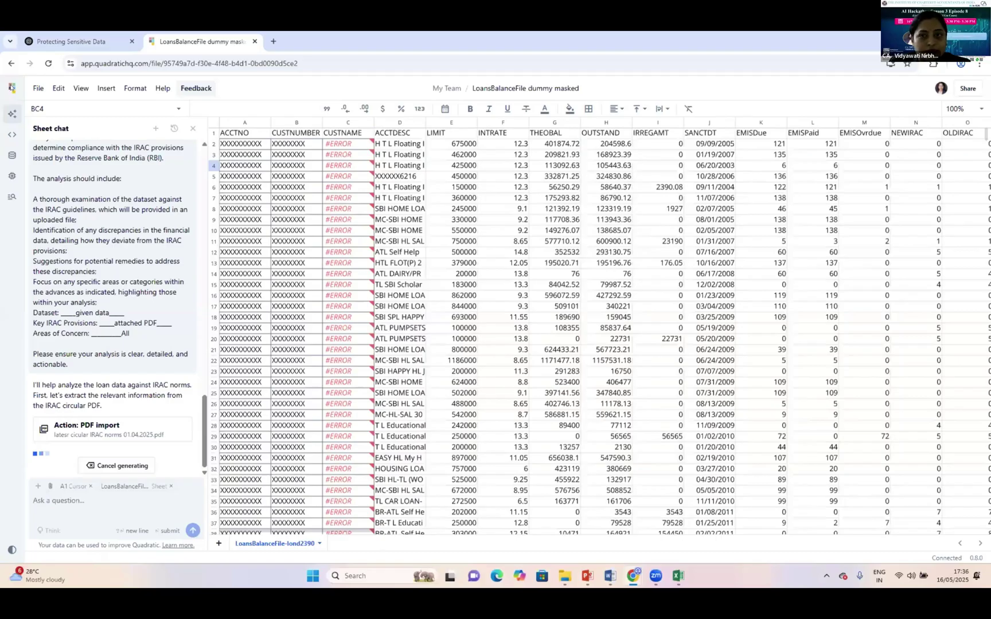
left_click(11, 88)
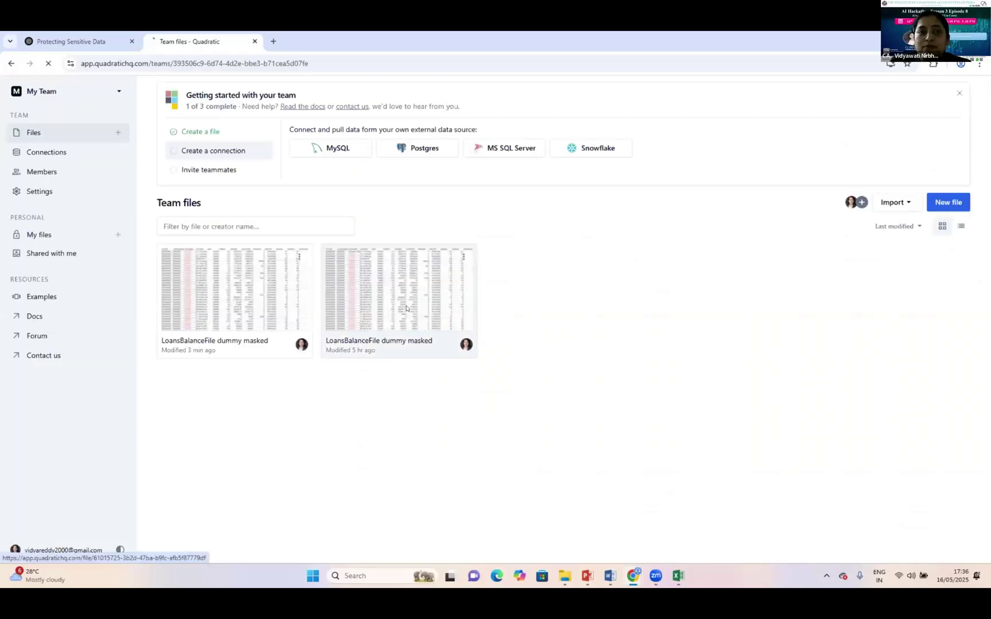
Open the LoansBalanceFile dummy masked copy modified 5 hr ago.
left_click(405, 308)
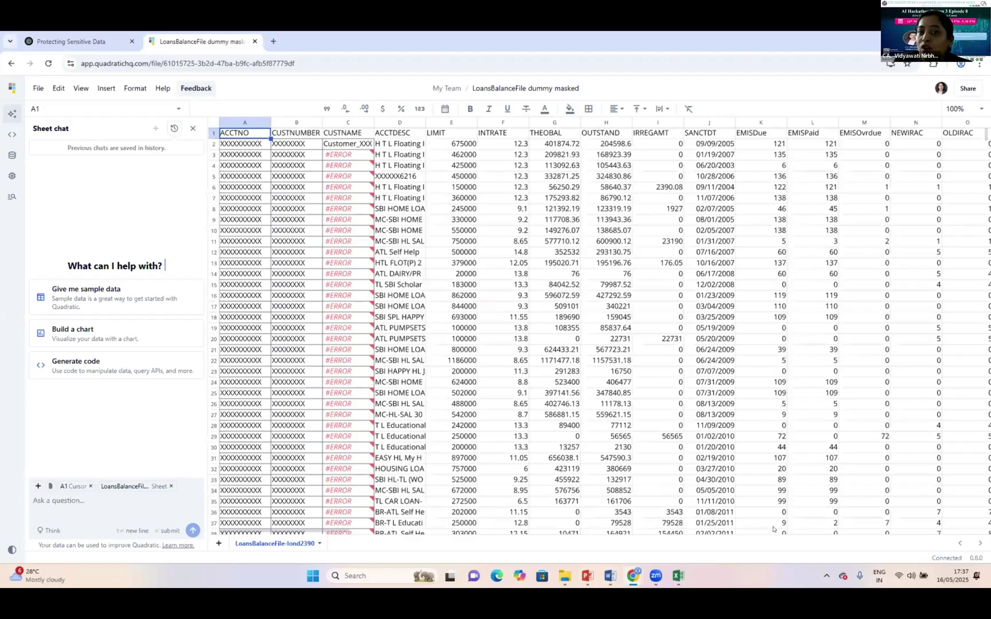
Inspect the Total_Accounts and Total_Irregular_Amount summary values and the Python4 overdue summary table.
scroll(773, 529, "right", 15)
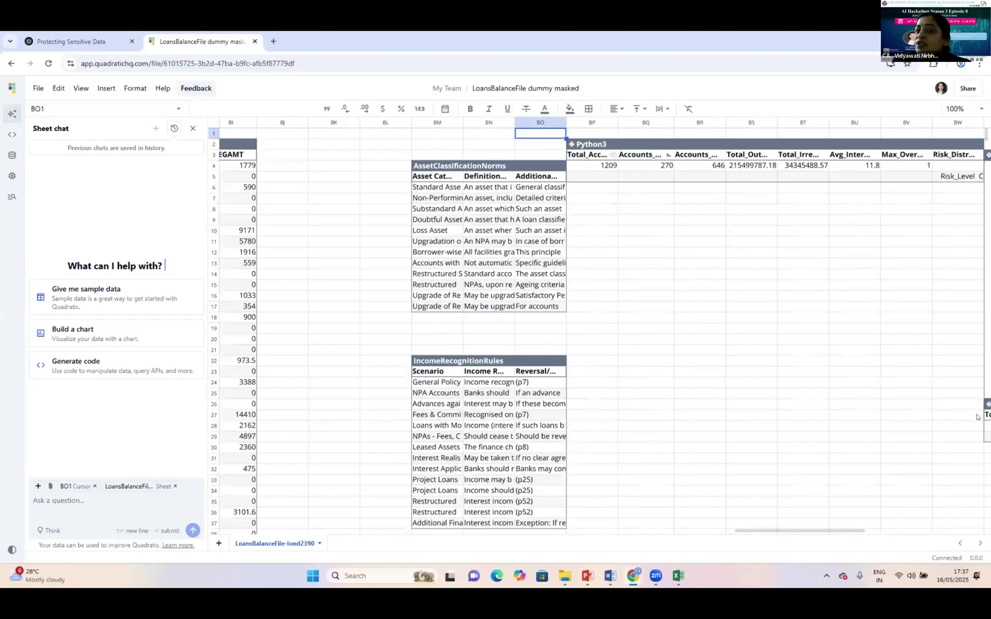
left_click(590, 154)
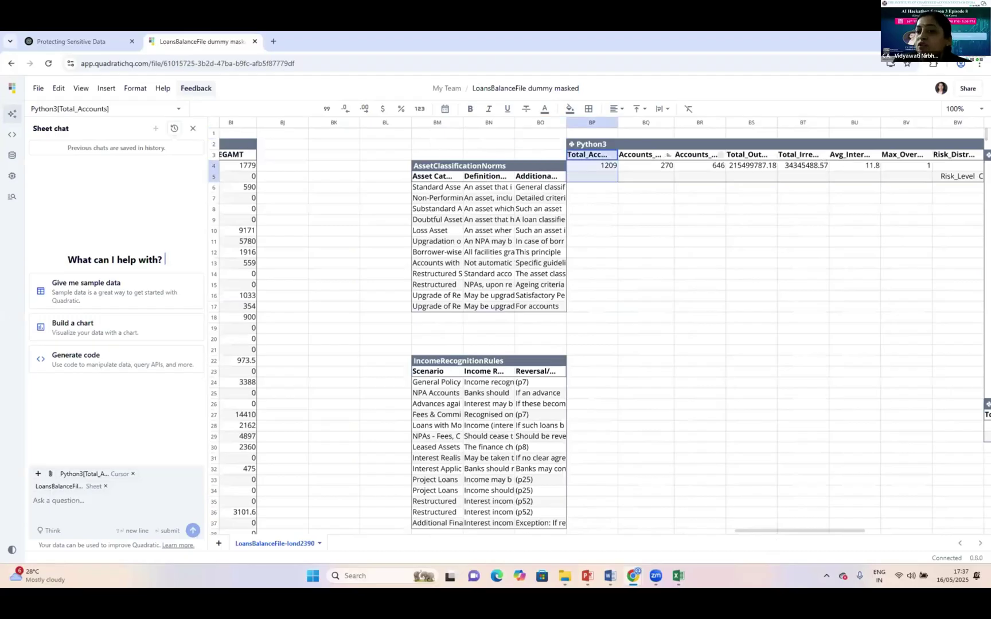
key("Right")
key("Right")
key("Right")
key("Right")
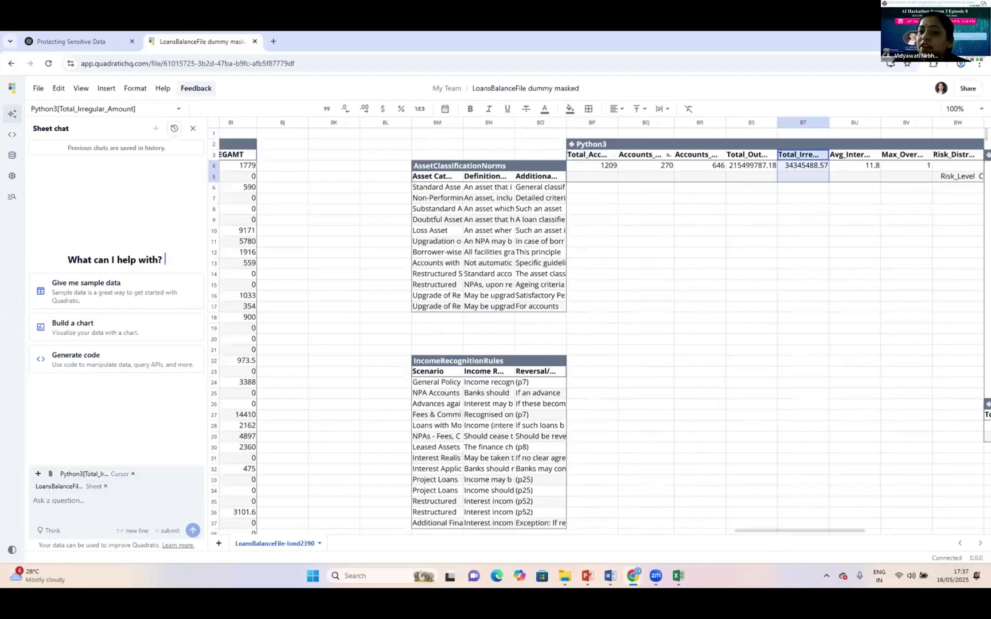
left_click(984, 429)
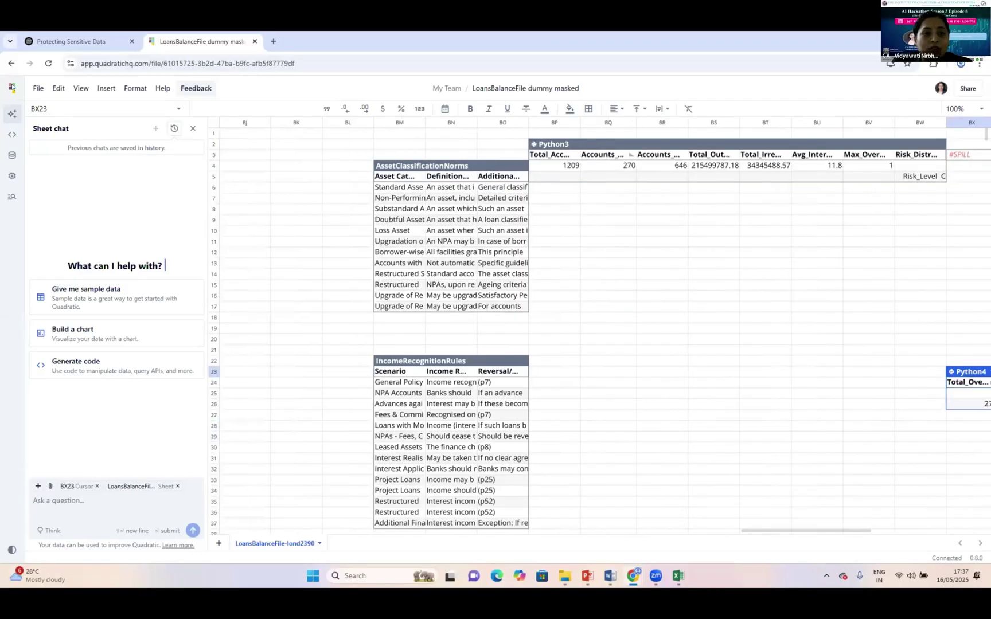
Return to the Quadratic Team files list and scroll across it.
left_click(12, 87)
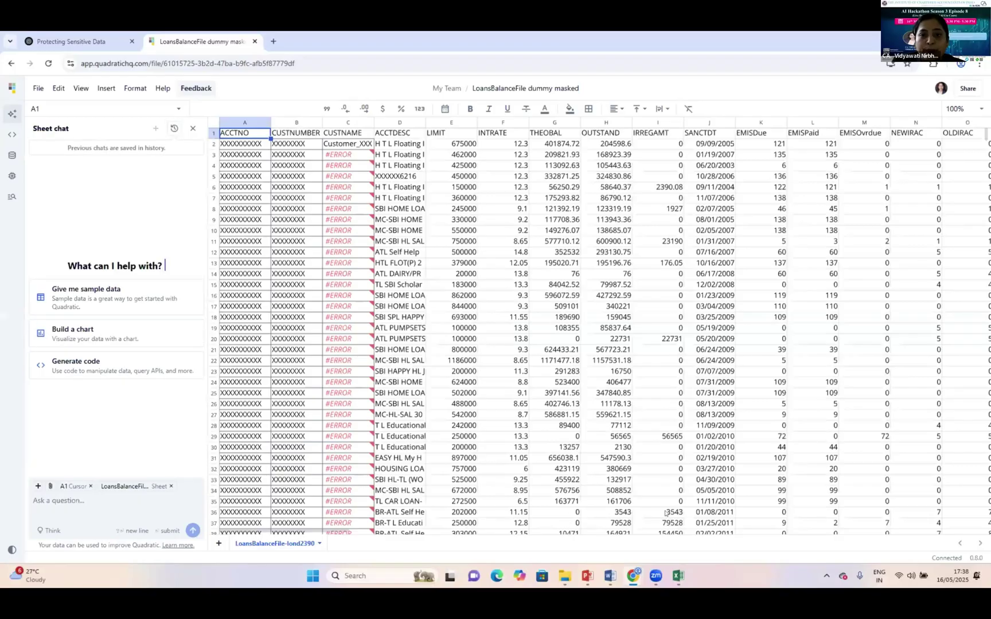
scroll(723, 513, "right", 15)
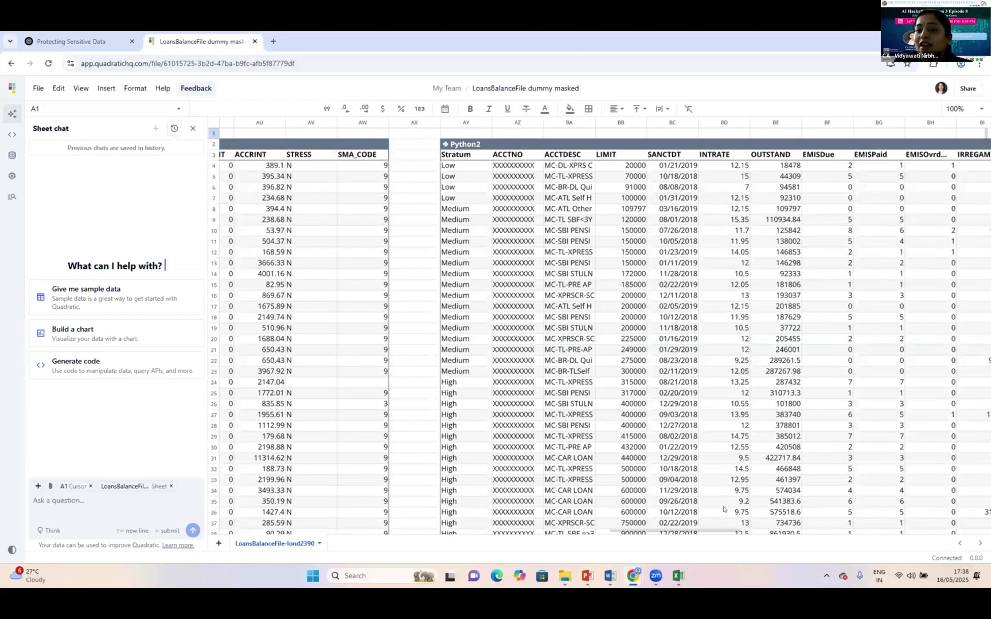
scroll(739, 513, "right", 10)
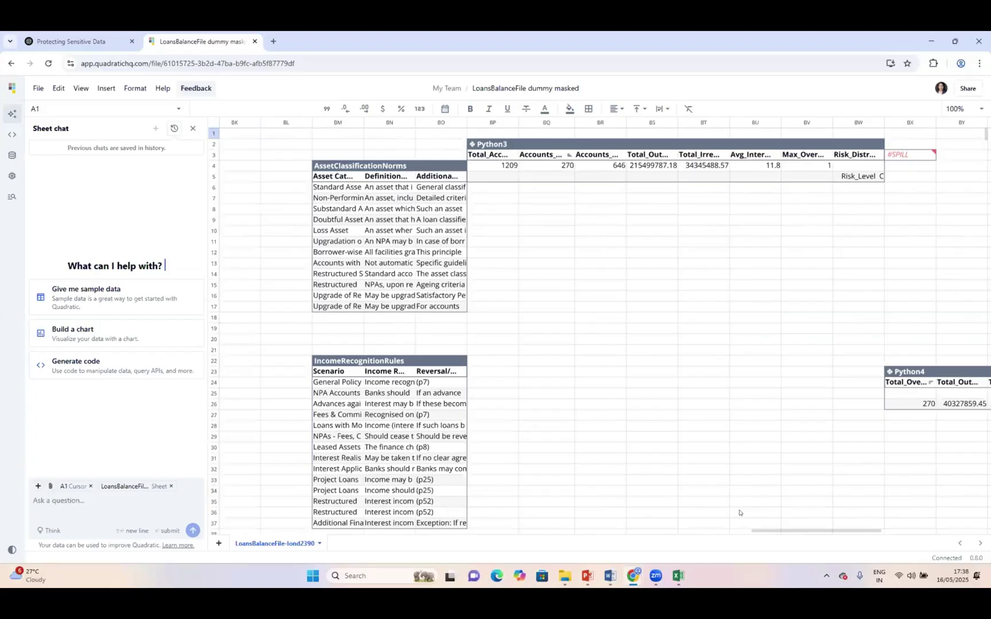
scroll(740, 513, "right", 4)
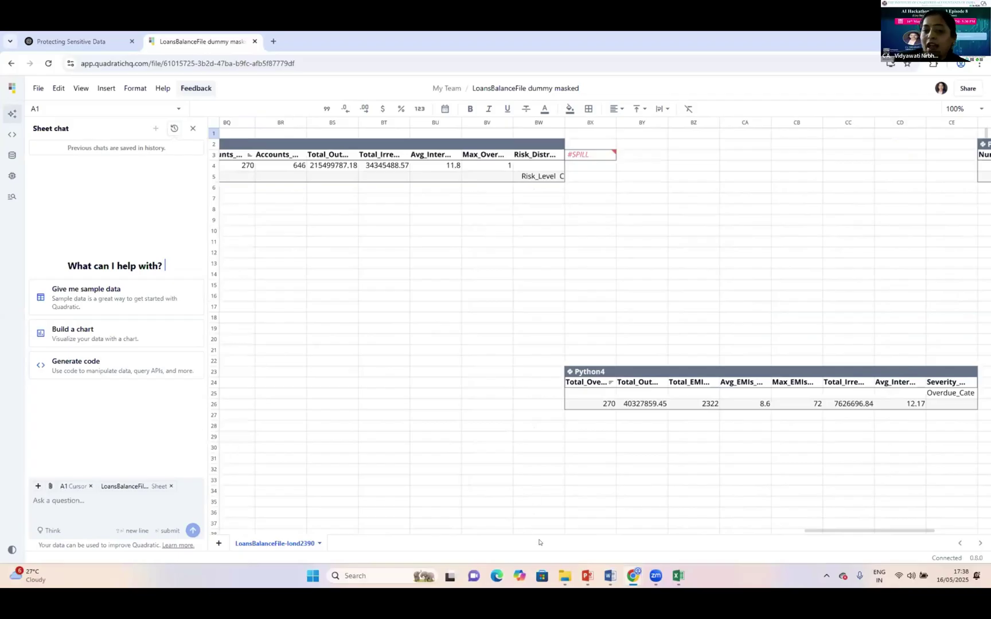
left_click(581, 577)
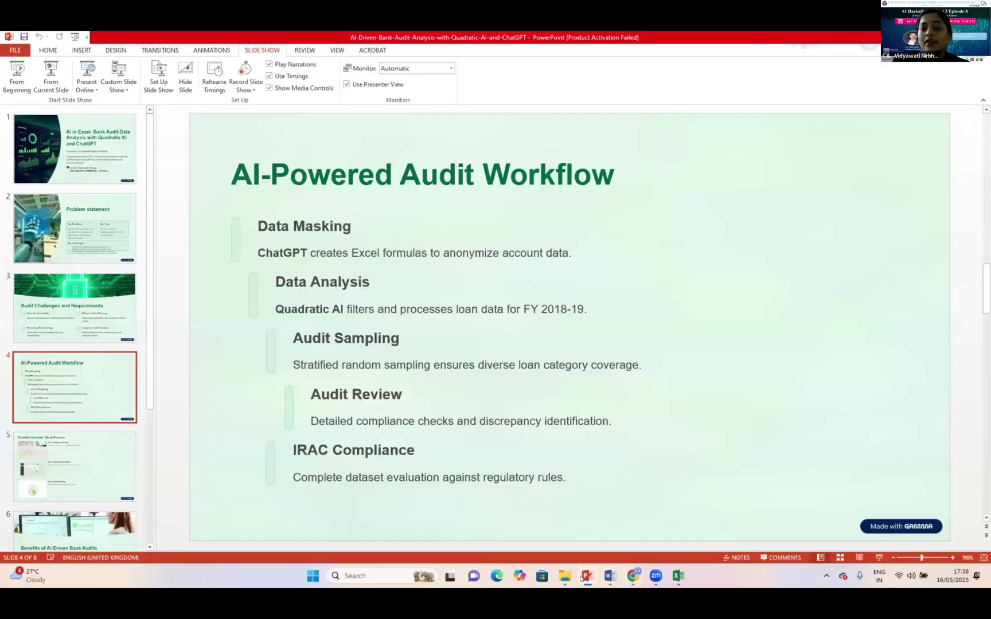